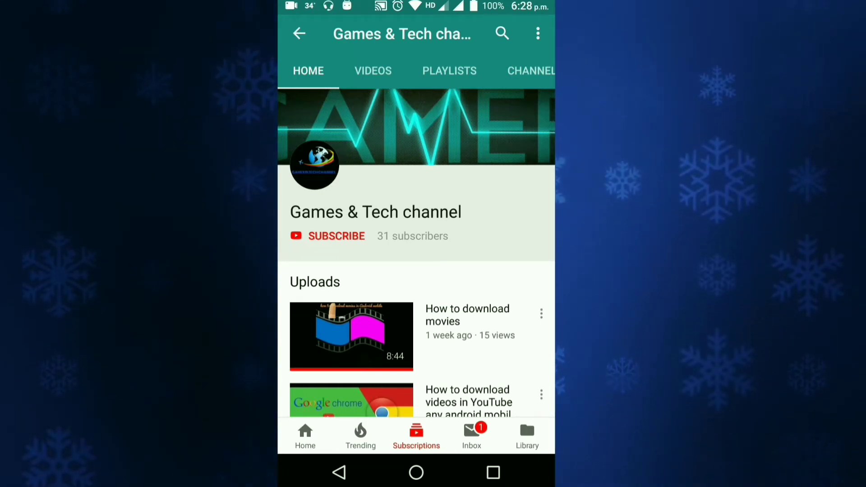
Subscribe to Games & Tech and set its notification bell to all uploads
left_click(336, 235)
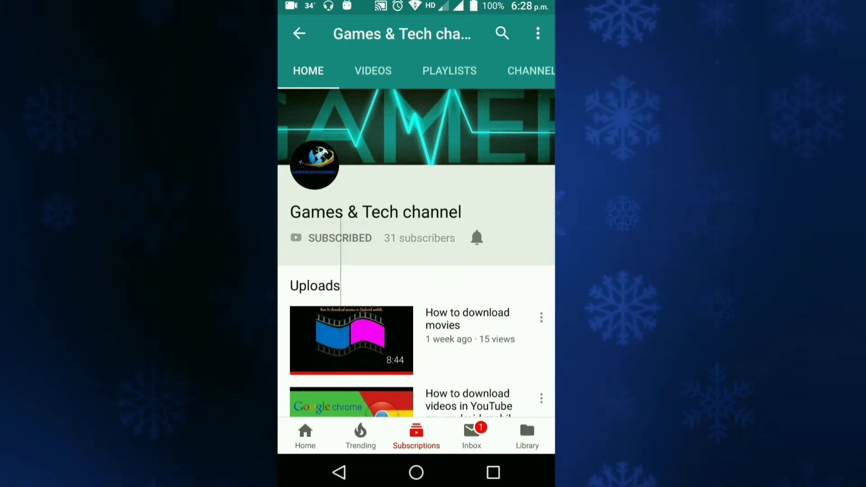
left_click(476, 238)
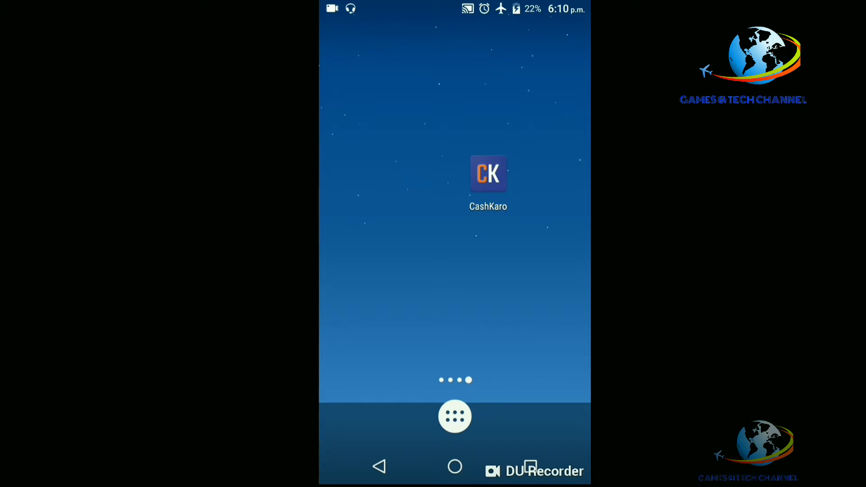
Pick up the CashKaro home-screen shortcut and drop it back in its original spot
mouse_move(487, 174)
left_mouse_down()
mouse_move(454, 200)
mouse_move(487, 174)
left_mouse_up()
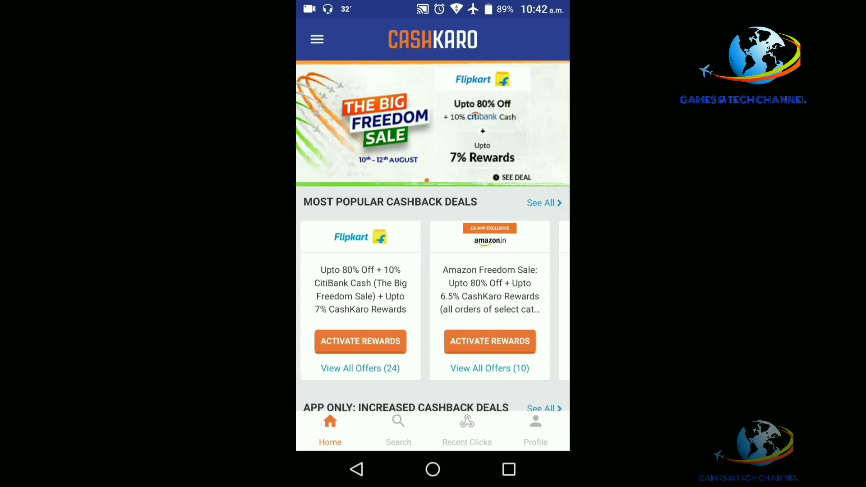
scroll(432, 271, "down", 3)
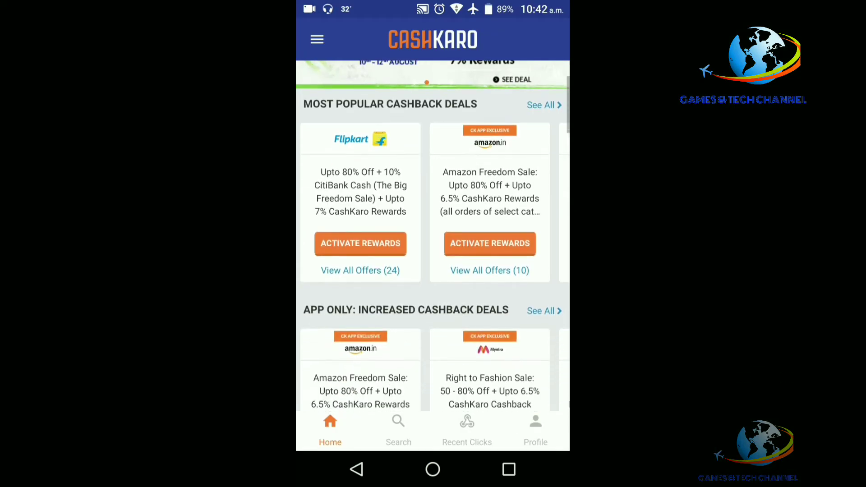
scroll(432, 203, "right", 2)
scroll(432, 203, "right", 2)
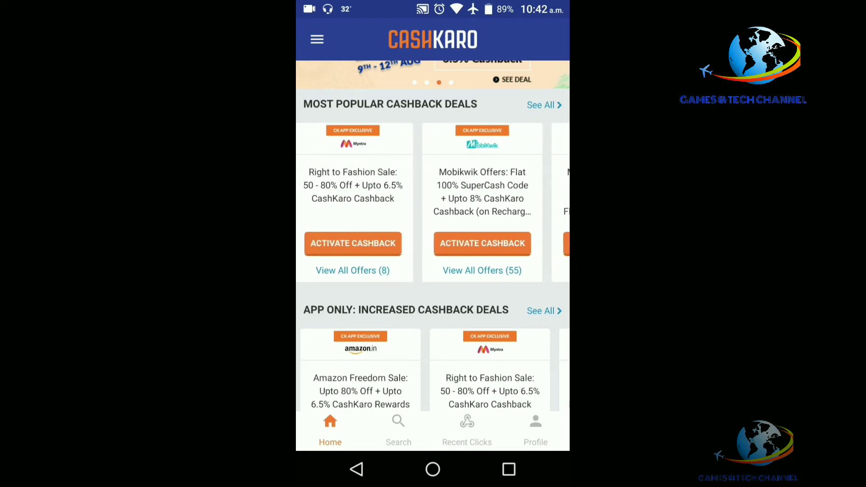
scroll(433, 203, "left", 3)
scroll(431, 237, "down", 1)
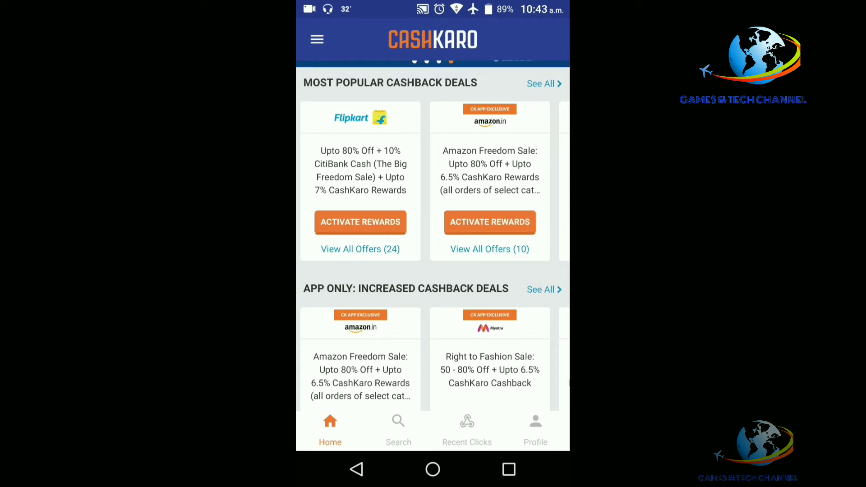
Activate the 7% Flipkart rewards deal so Flipkart Lite opens through CashKaro
left_click(360, 223)
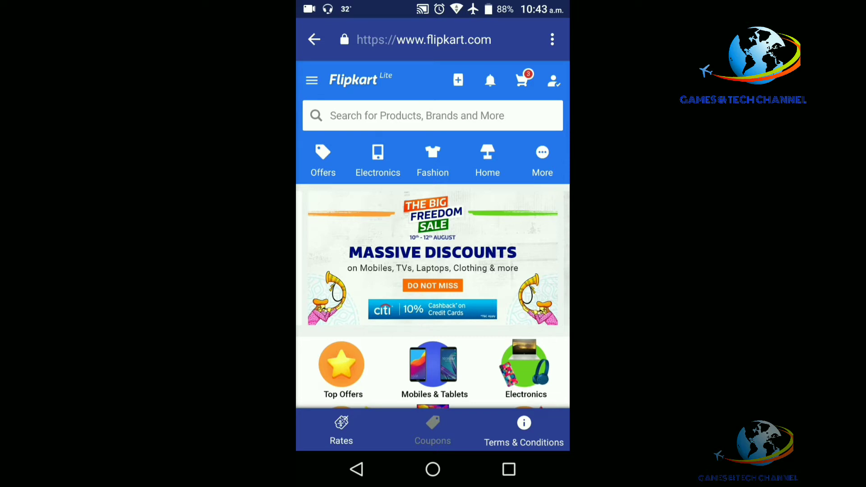
Open the three-item ₹2,325 Flipkart cart and continue to the Delivery step
left_click(521, 80)
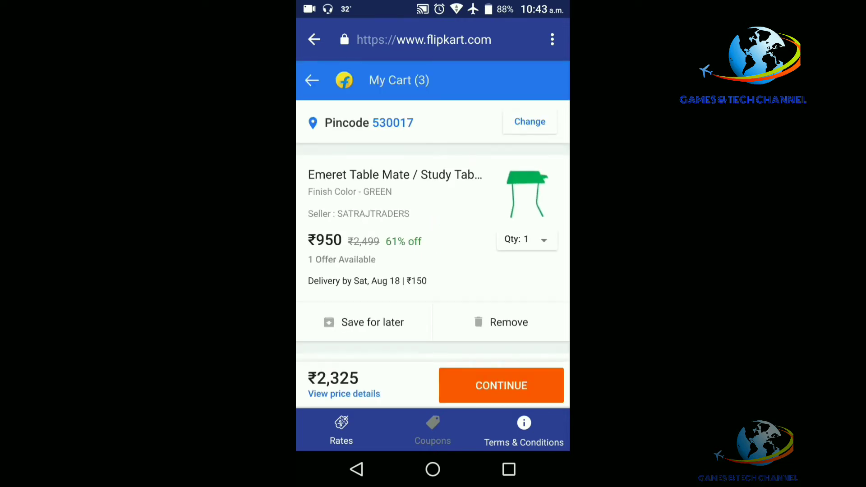
scroll(432, 237, "down", 1)
scroll(432, 236, "down", 3)
scroll(432, 236, "down", 3)
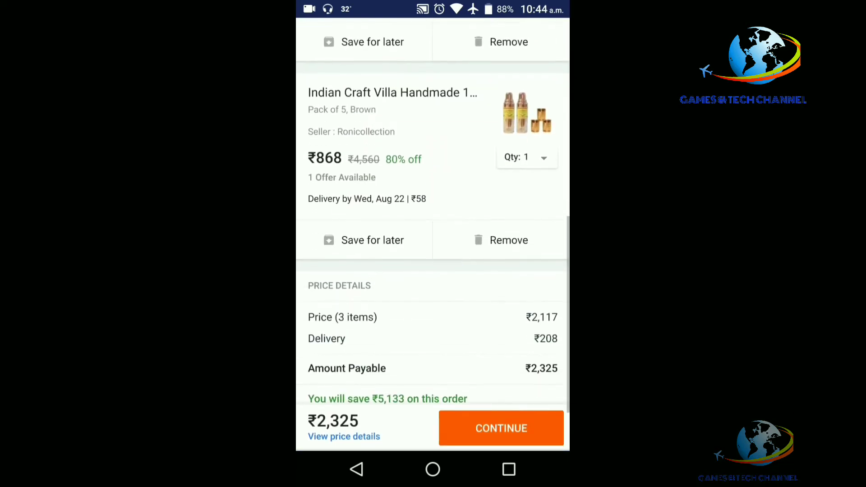
scroll(432, 238, "down", 2)
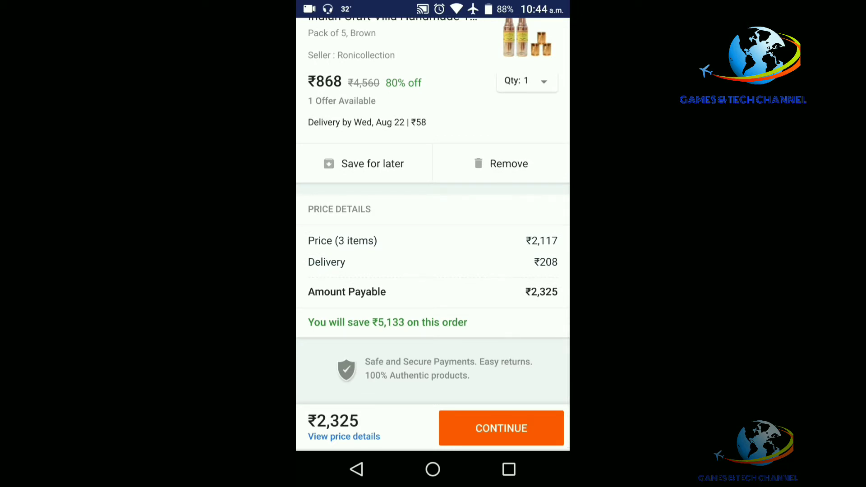
left_click(500, 428)
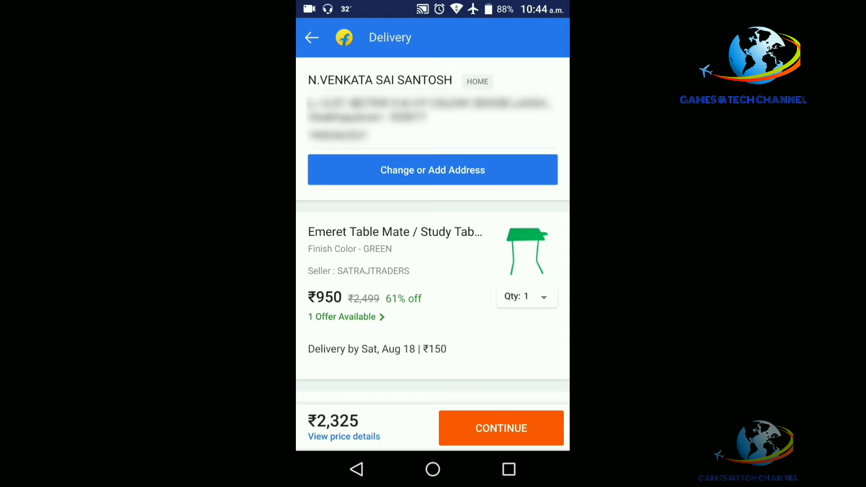
Confirm the delivery details and pick PhonePe / BHIM UPI for the ₹2,325 order
left_click(501, 427)
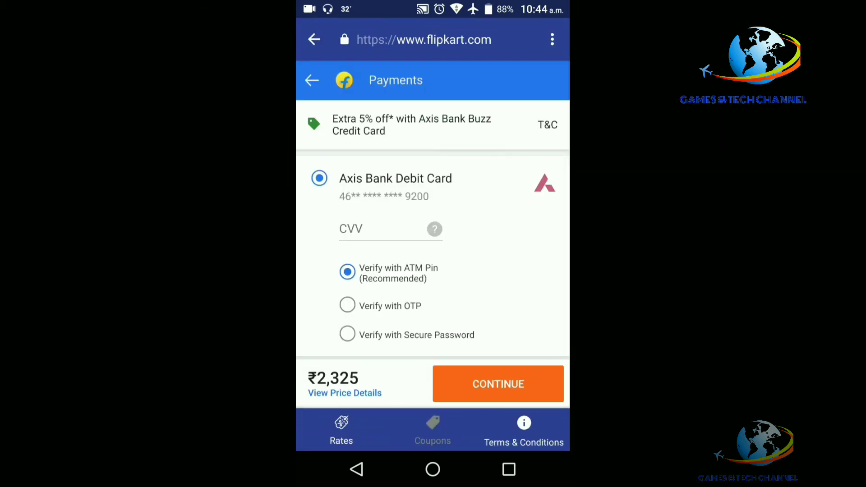
scroll(433, 237, "down", 3)
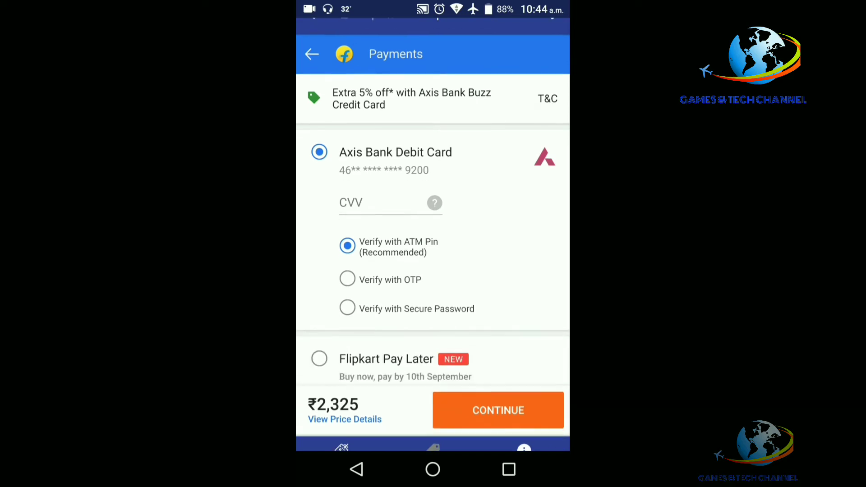
scroll(433, 237, "down", 1)
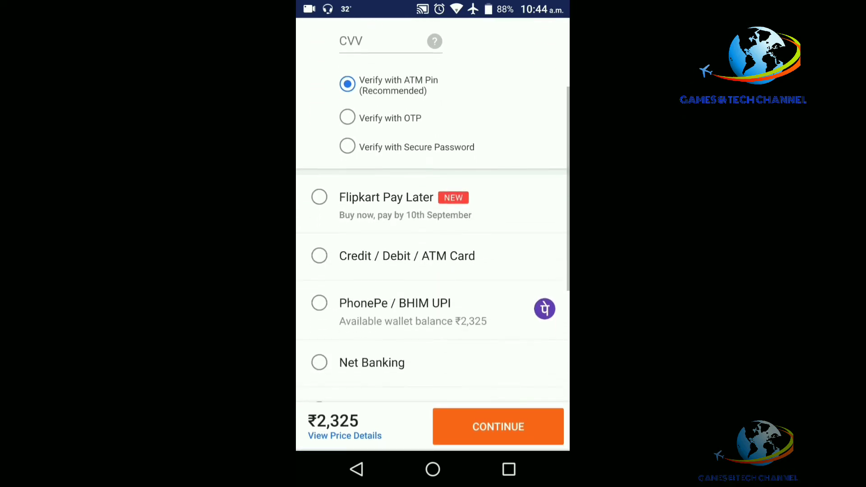
scroll(433, 236, "up", 3)
scroll(433, 237, "down", 3)
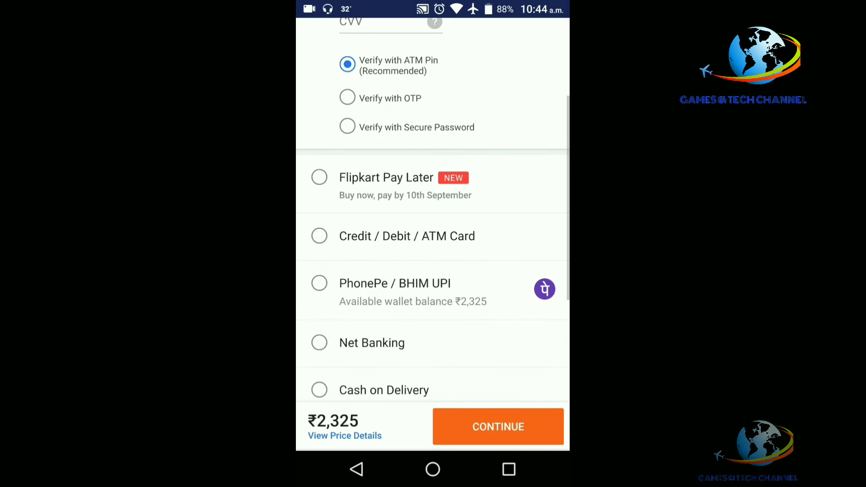
scroll(433, 237, "down", 3)
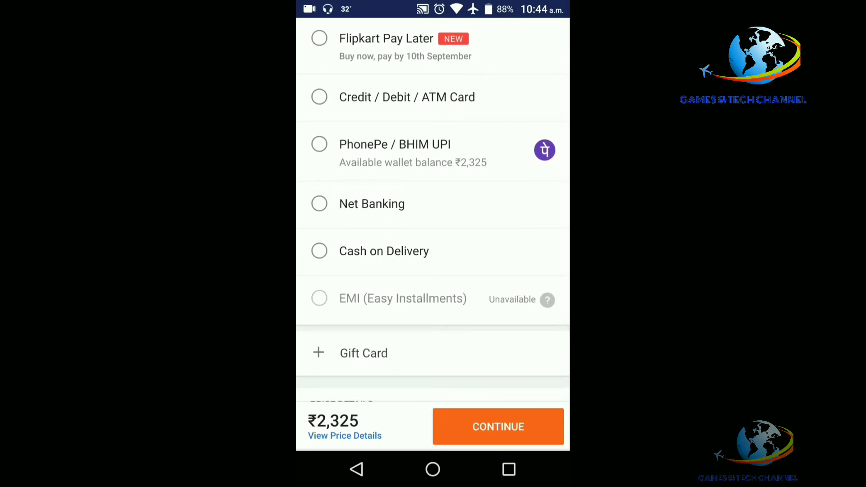
left_click(319, 145)
Pay ₹2,325 via PhonePe until Order Placed confirms 9 coins earned
left_click(498, 426)
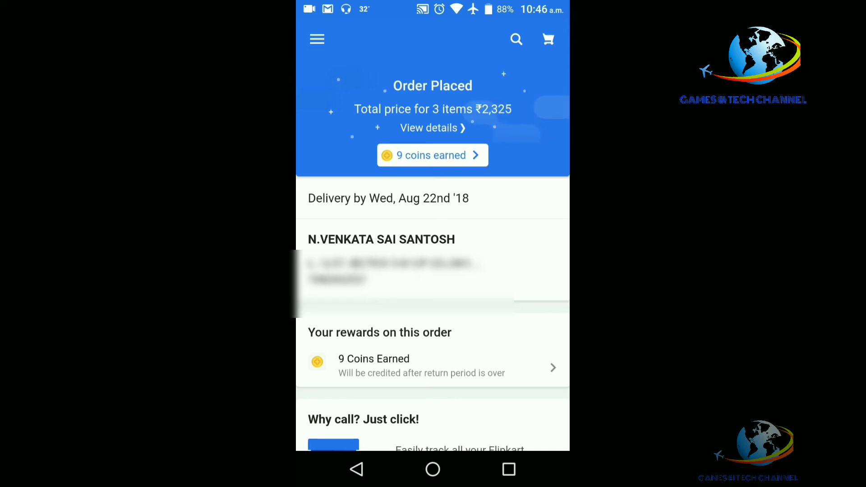
Go back from Order Placed past Flipkart home and PayZippy to PhonePe's success page
left_click(356, 469)
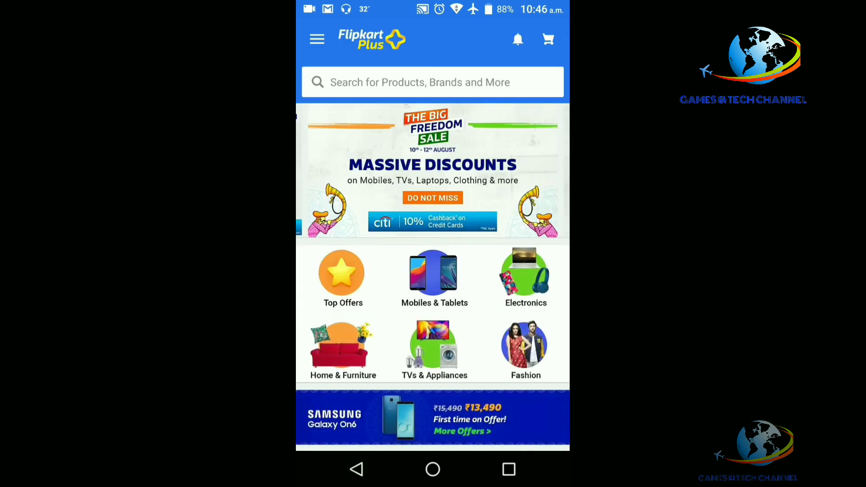
left_click(356, 469)
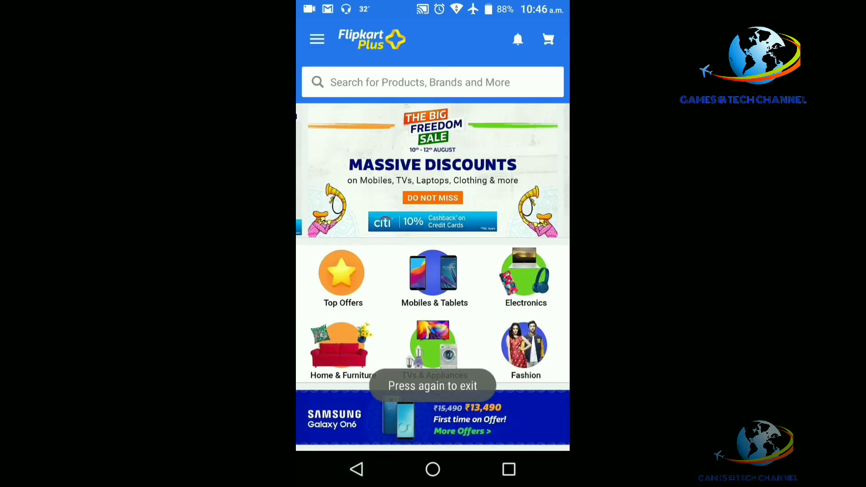
left_click(356, 469)
left_click(357, 469)
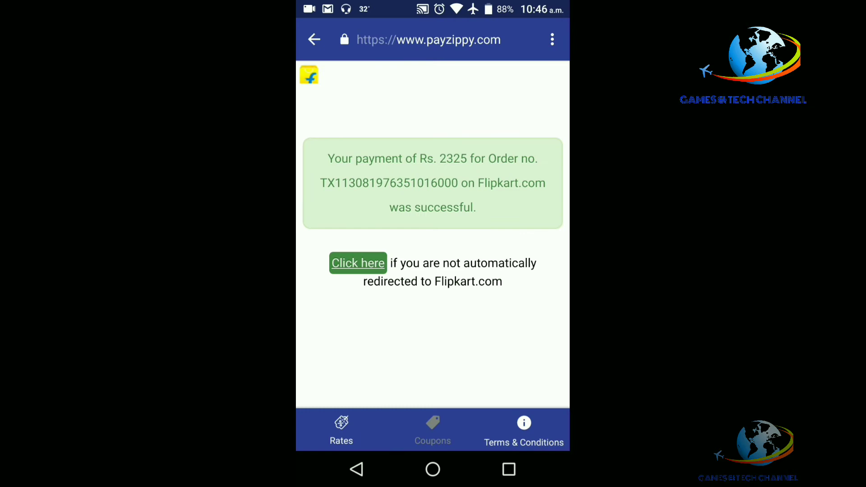
left_click(356, 469)
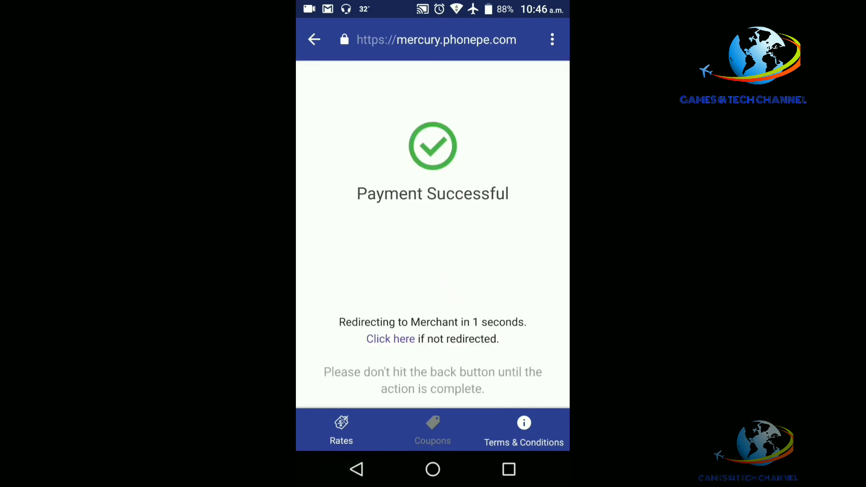
Check the CashKaro profile's ₹0.00 cashback and rewards, then return to the deals feed
left_click(535, 429)
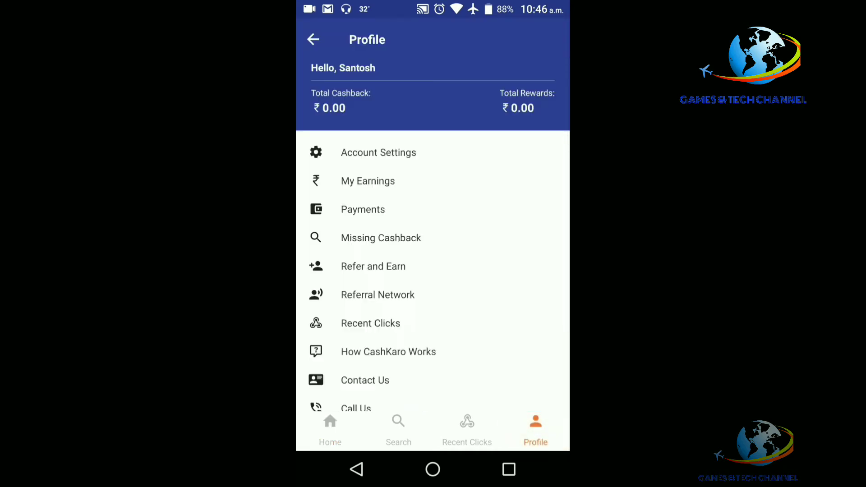
left_click_drag(432, 71, 432, 135)
left_click(357, 469)
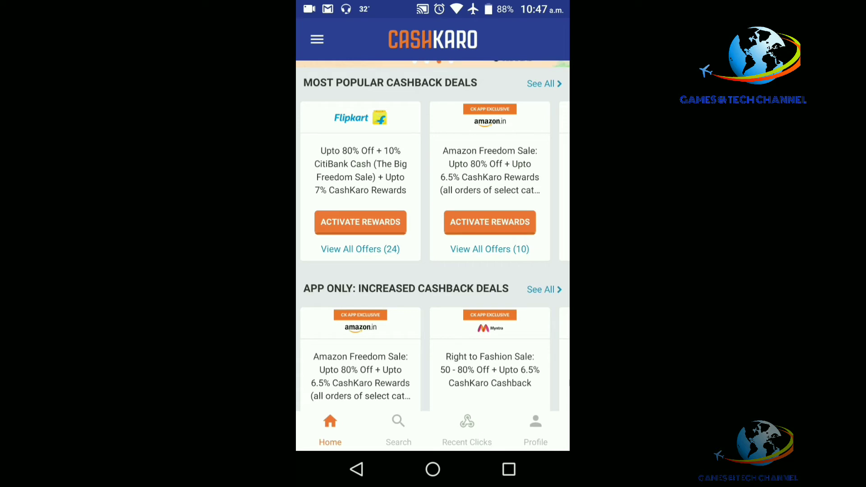
Activate Amazon.in rewards, loading the cart with the ₹799 Mi 10000mAH power bank
left_click(489, 222)
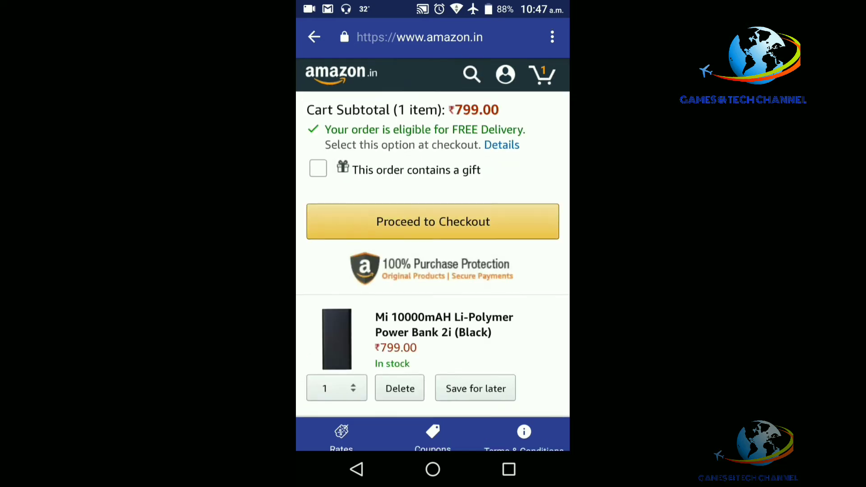
scroll(431, 271, "down", 1)
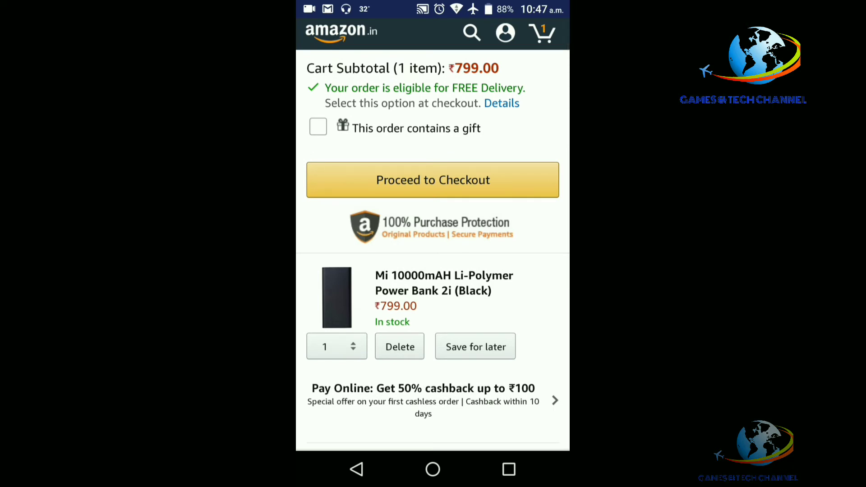
Start checkout for the ₹799 power bank cart, reaching Amazon's password login page
left_click(432, 180)
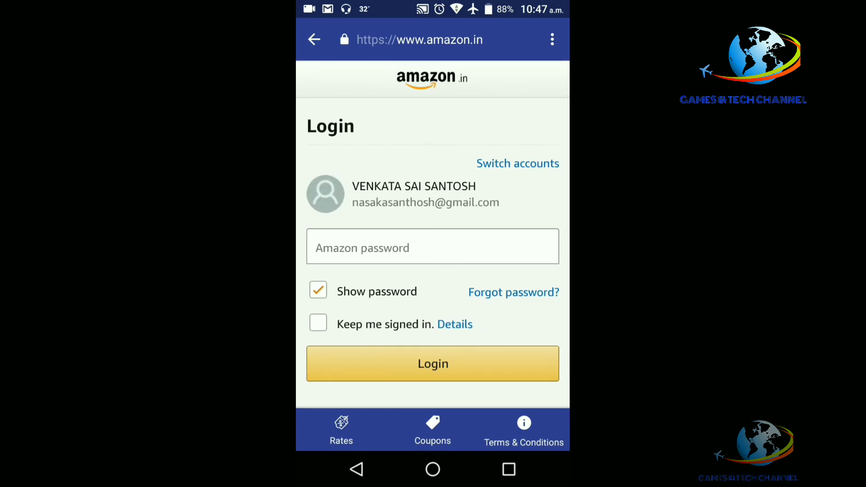
scroll(432, 270, "down", 2)
Enter the Amazon account password and log in
left_click(432, 204)
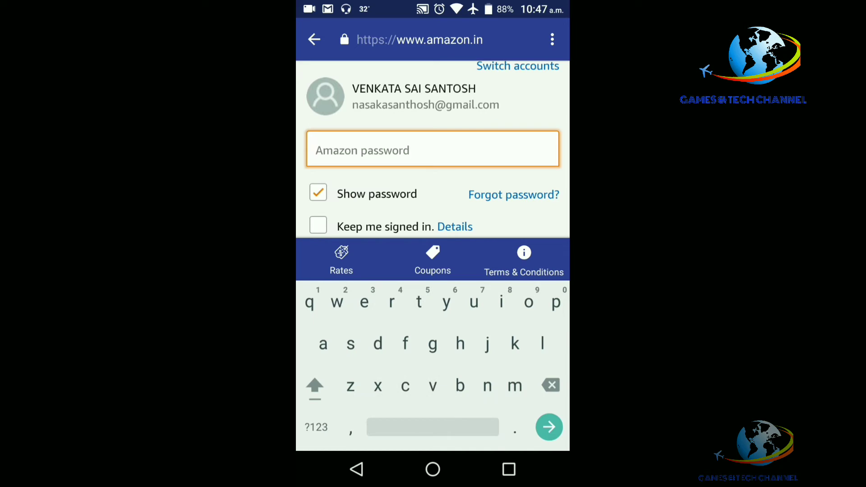
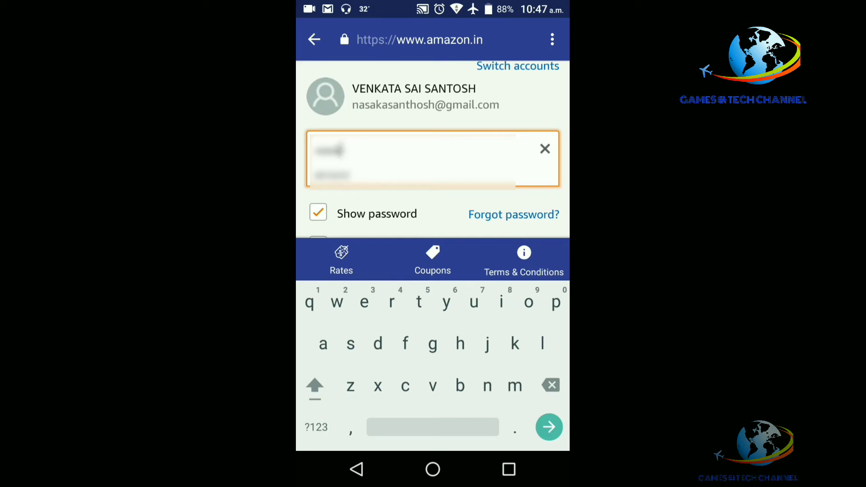
left_click(357, 468)
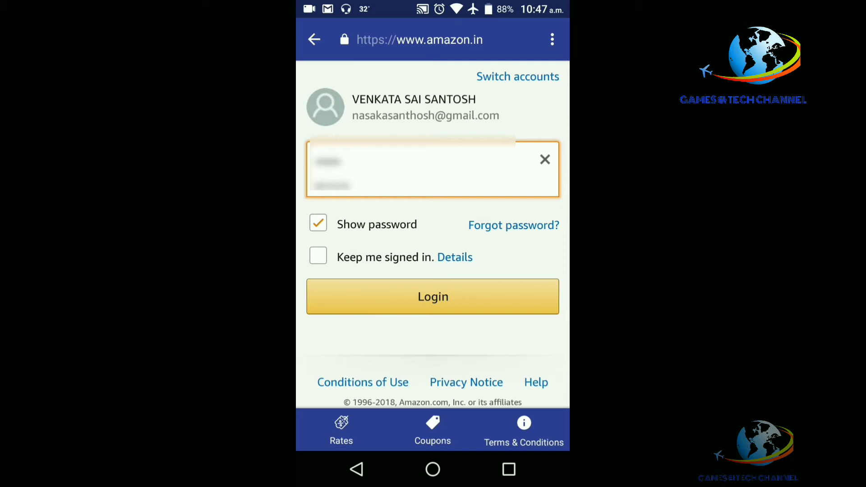
left_click(433, 296)
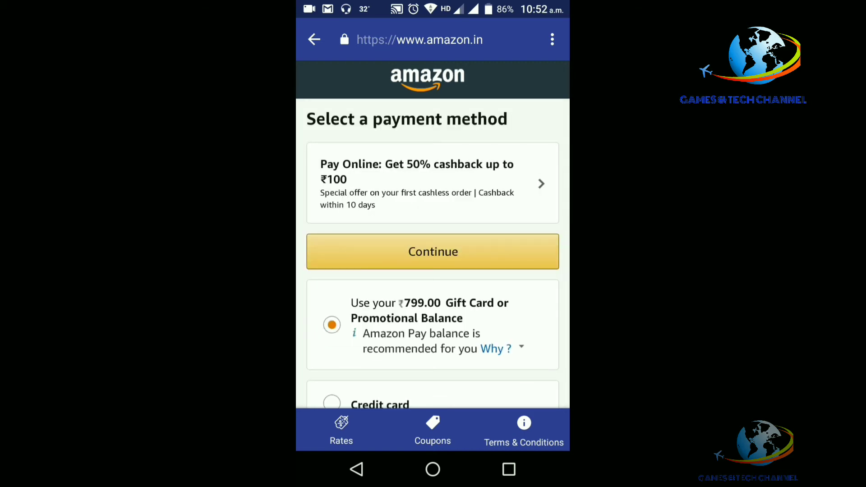
scroll(433, 270, "down", 3)
scroll(432, 270, "down", 2)
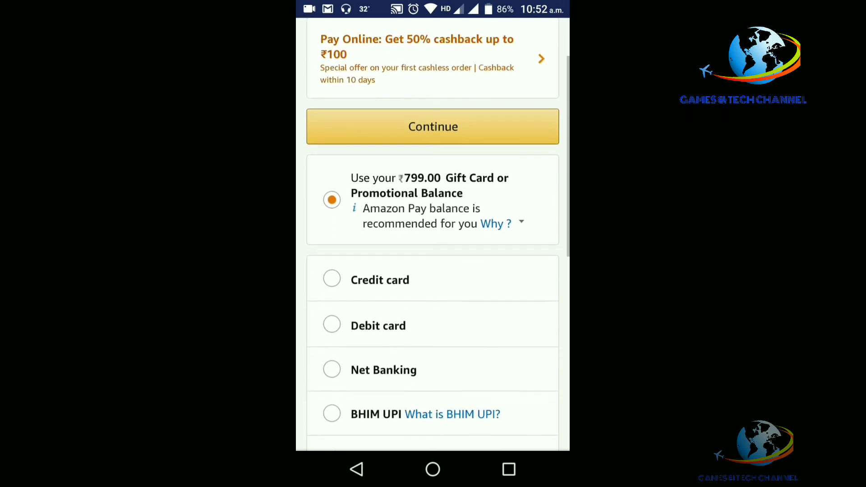
scroll(432, 270, "down", 2)
scroll(432, 271, "up", 3)
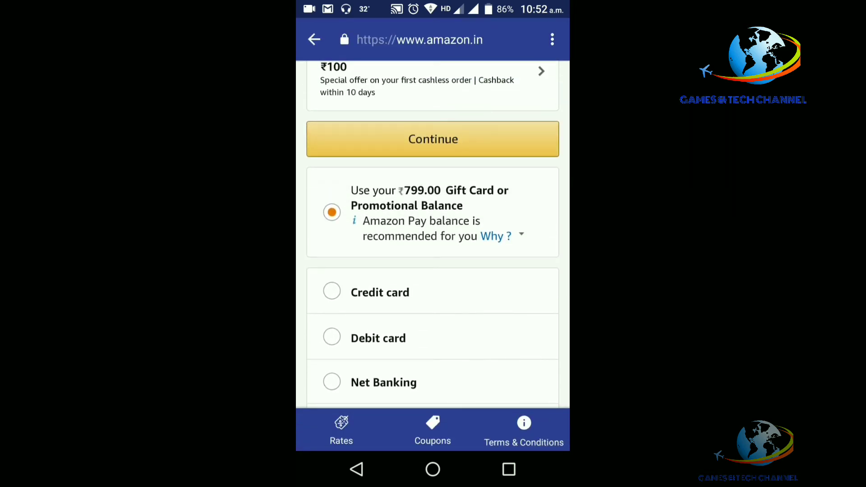
scroll(433, 236, "up", 3)
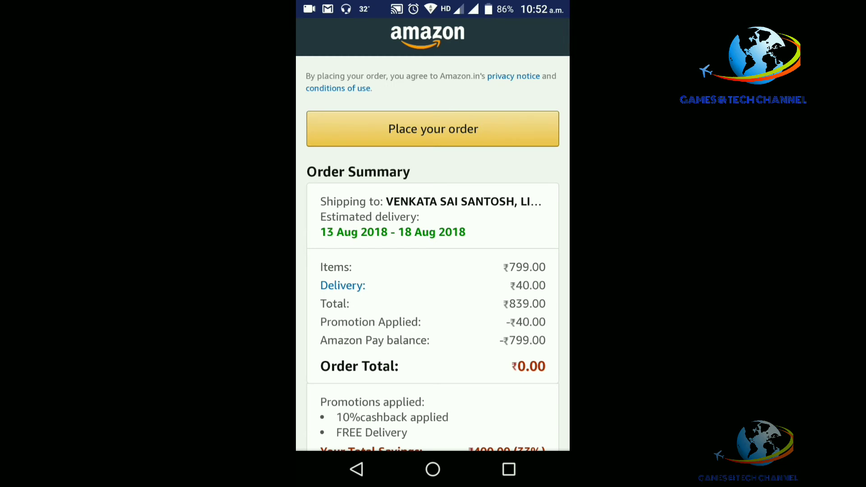
scroll(432, 270, "down", 3)
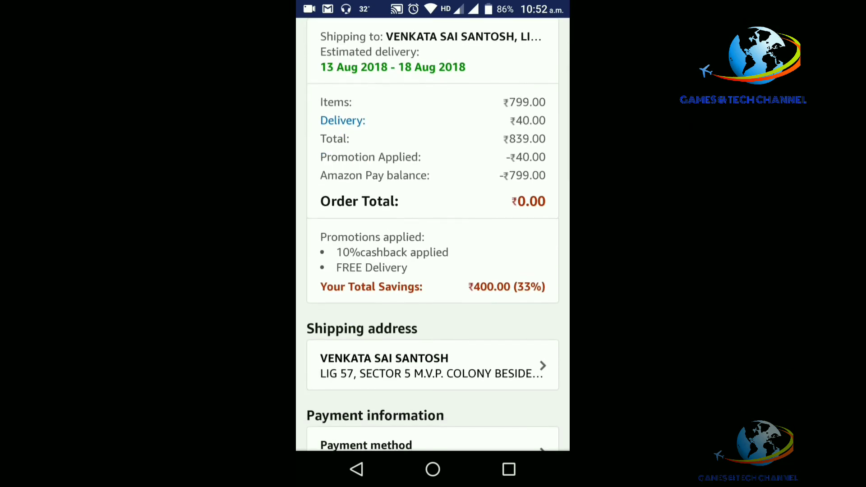
scroll(432, 270, "up", 2)
scroll(432, 270, "up", 2)
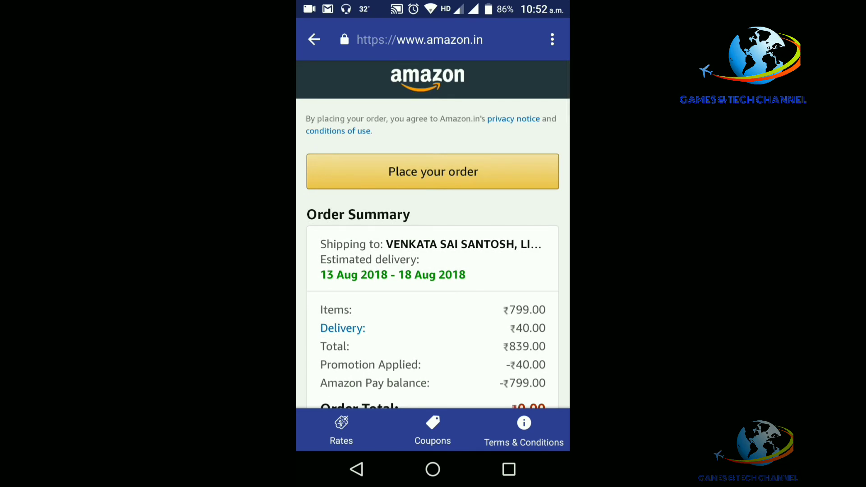
scroll(432, 271, "down", 2)
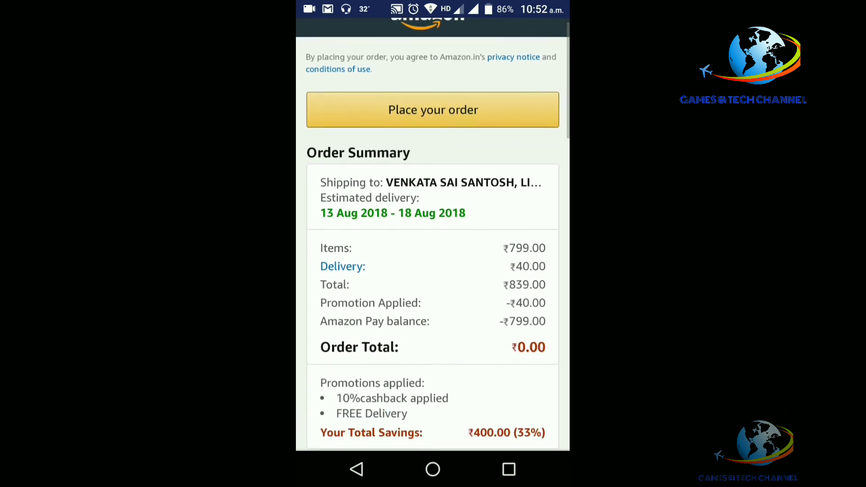
scroll(432, 271, "down", 1)
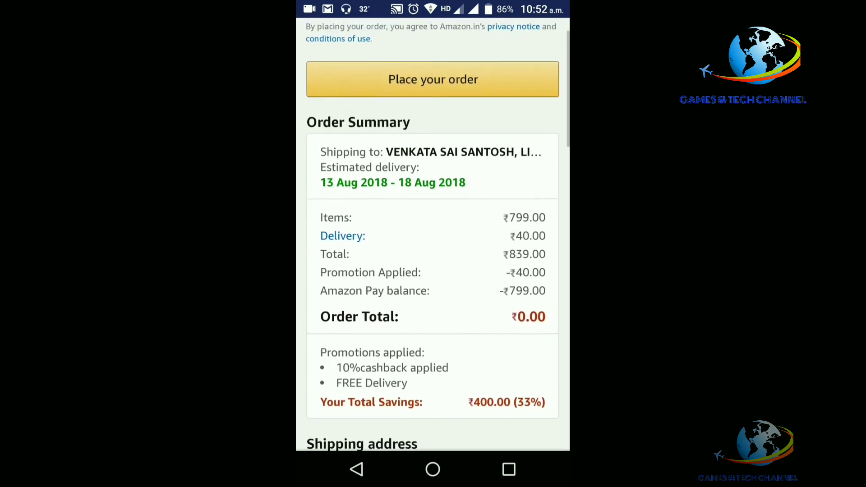
scroll(432, 270, "down", 1)
scroll(432, 271, "down", 2)
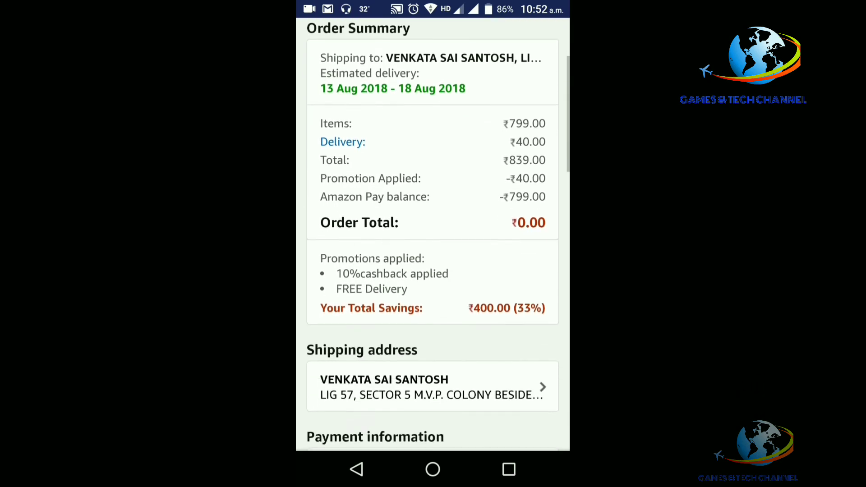
scroll(432, 271, "up", 1)
scroll(432, 270, "up", 2)
scroll(432, 271, "up", 1)
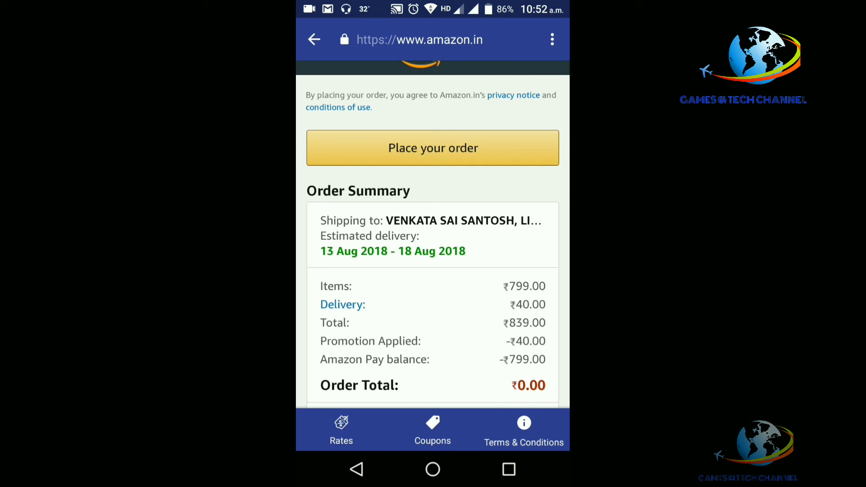
Place the ₹0.00 power bank order, delivery estimated 13–18 Aug 2018
left_click(433, 147)
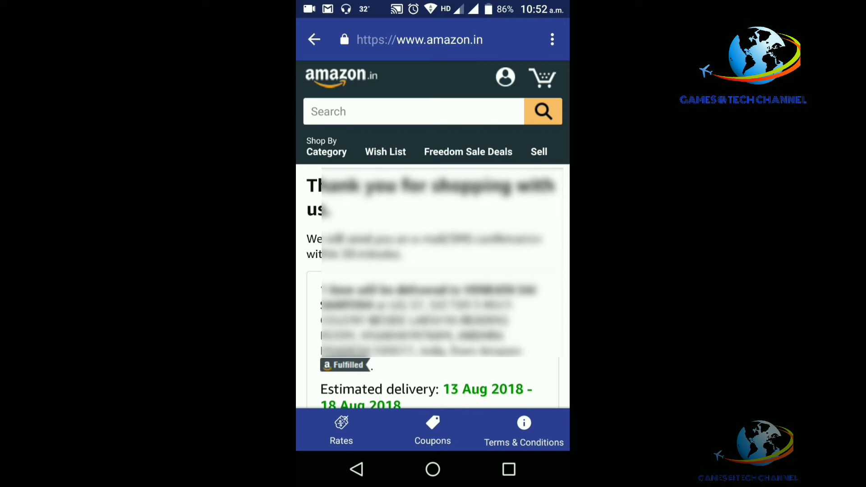
scroll(433, 271, "down", 2)
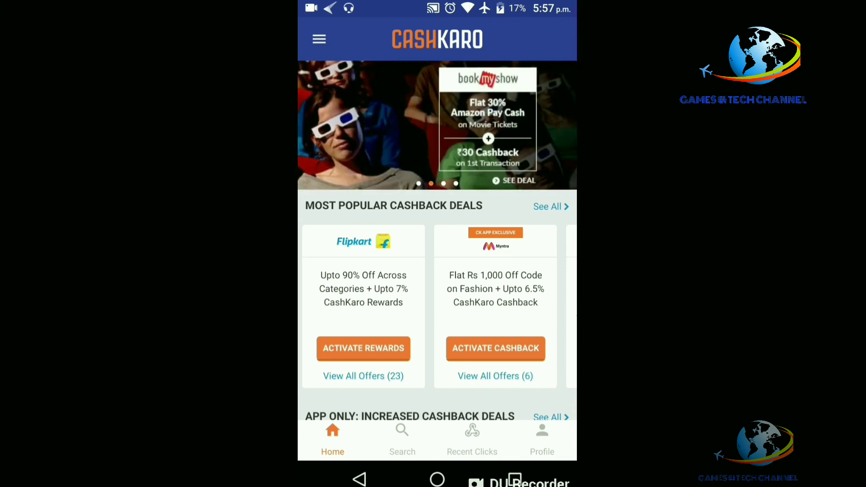
Open the CashKaro Profile to view ₹17.60 total rewards
left_click(541, 439)
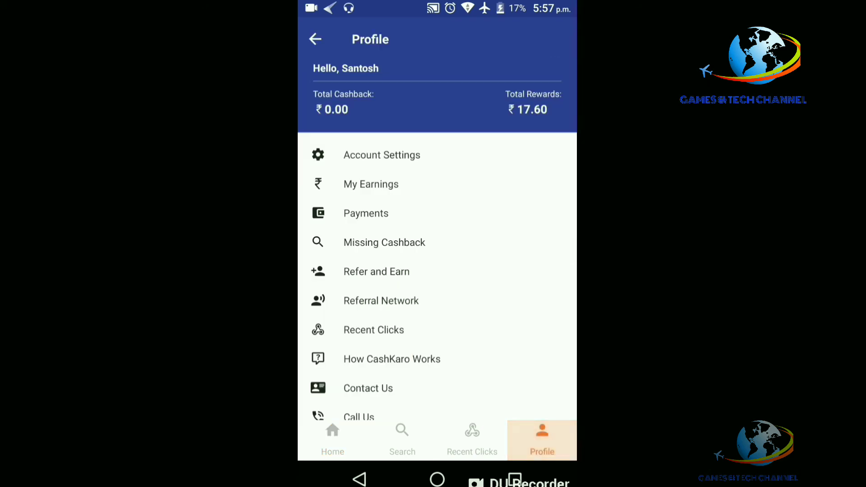